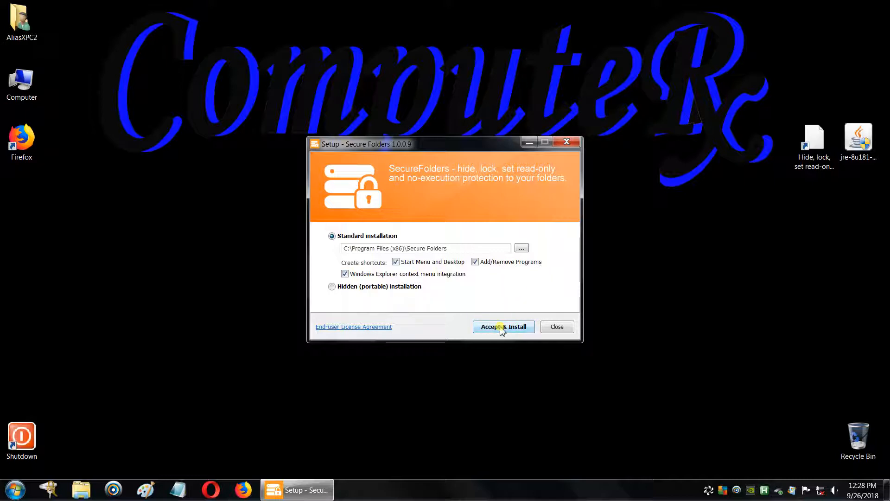
Step: Accept the license and install Secure Folders with the standard installation options
left_click(502, 327)
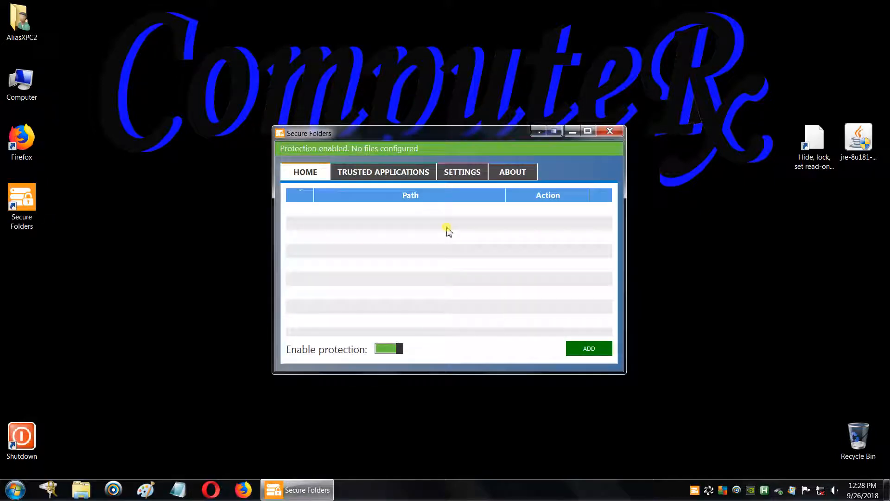
mouse_move(490, 132)
left_mouse_down()
mouse_move(497, 357)
mouse_move(478, 125)
mouse_move(479, 136)
left_mouse_up()
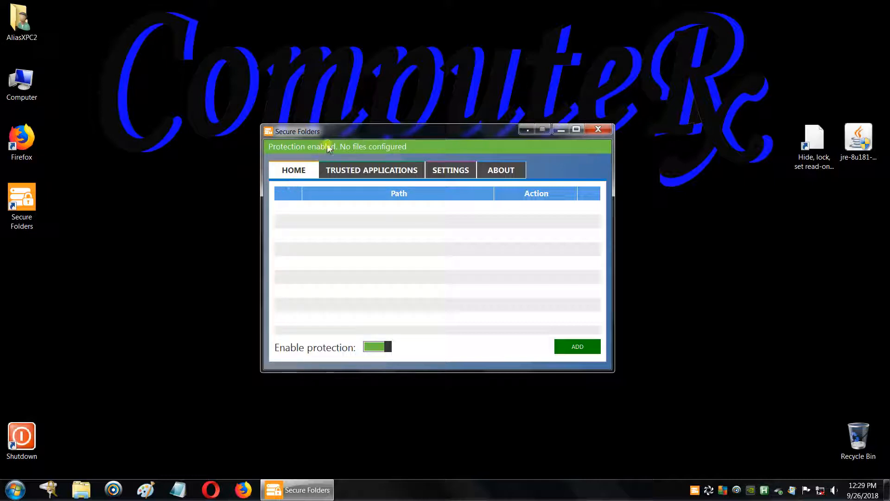
Step: Add the Backup USB Drive (Z:) to the protected paths with Lock protection
left_click(582, 351)
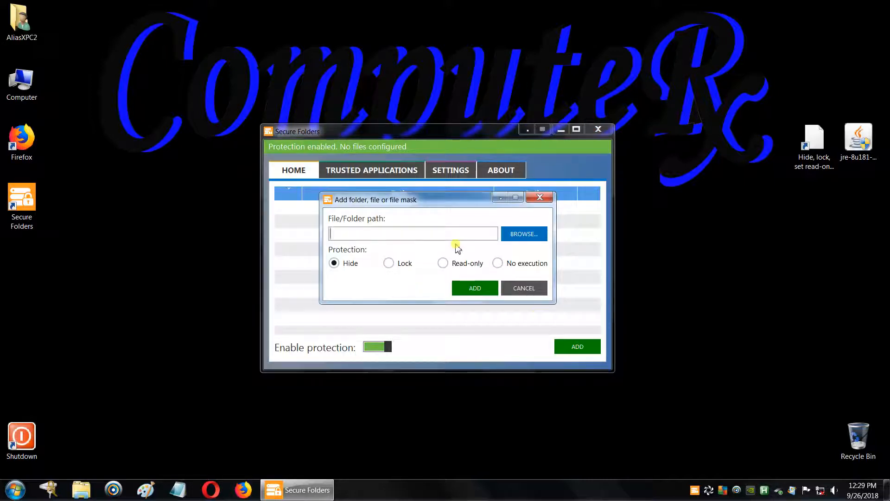
left_click(521, 235)
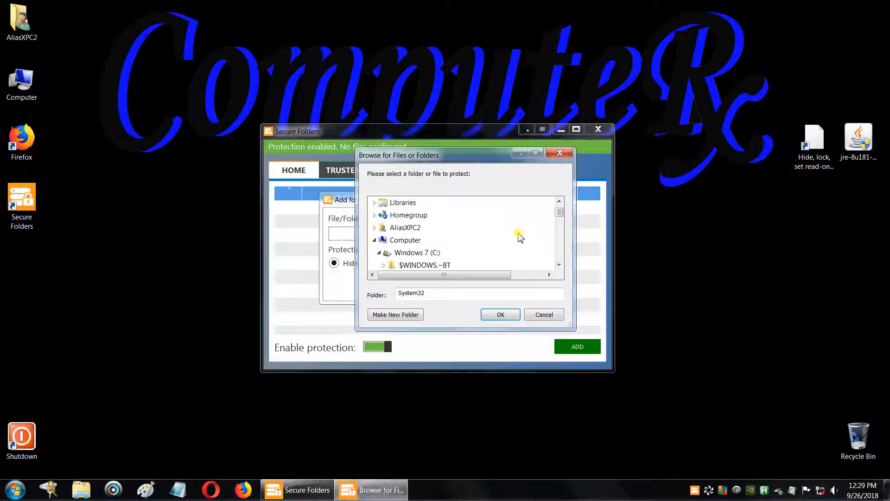
left_click(379, 252)
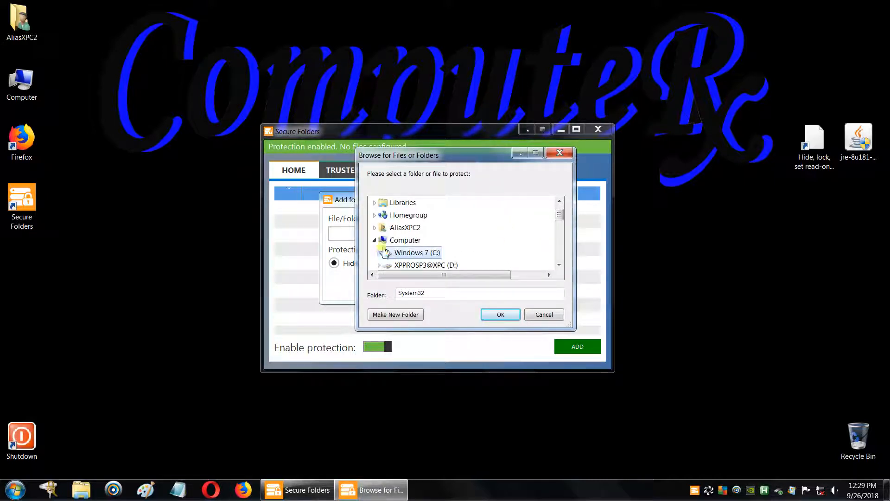
left_click(559, 267)
left_click(559, 266)
left_click(559, 266)
left_click(560, 266)
left_click(559, 266)
left_click(559, 266)
left_click(559, 266)
left_click(559, 266)
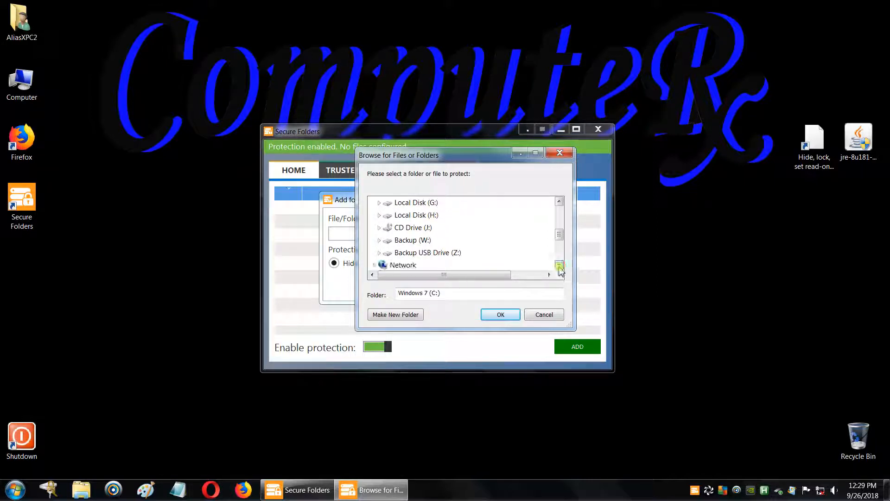
left_click(423, 252)
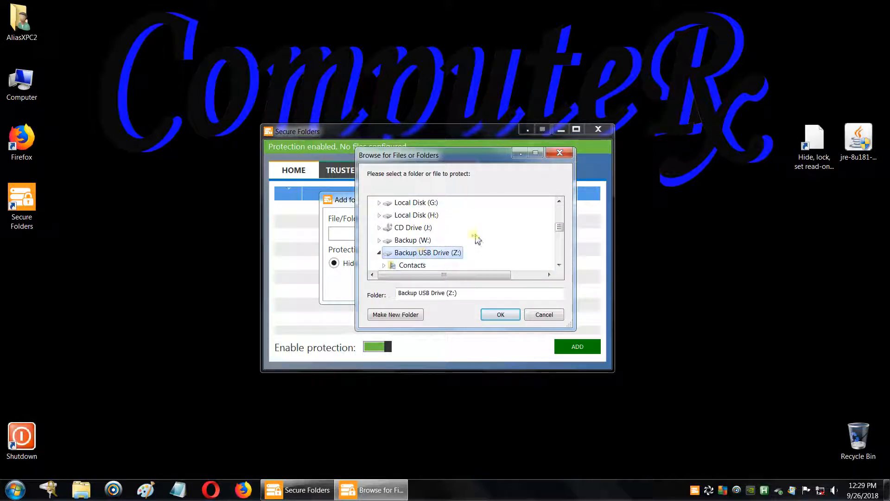
left_click(502, 315)
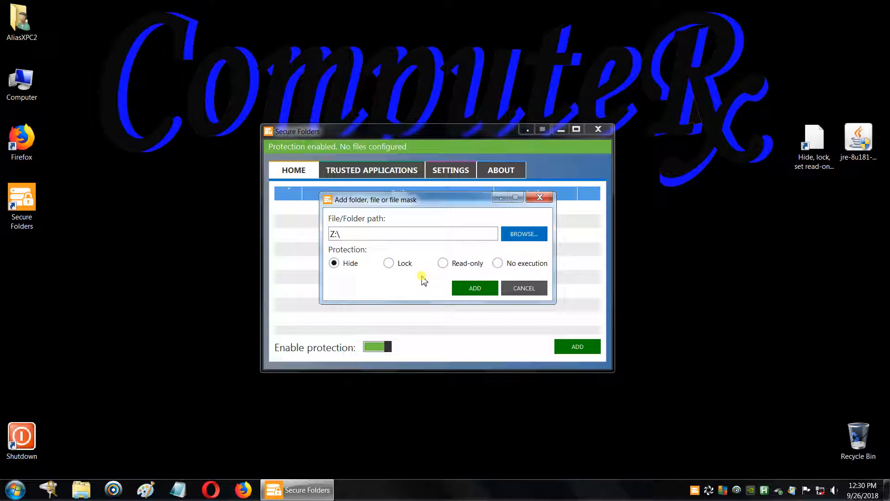
left_click(389, 263)
left_click(475, 288)
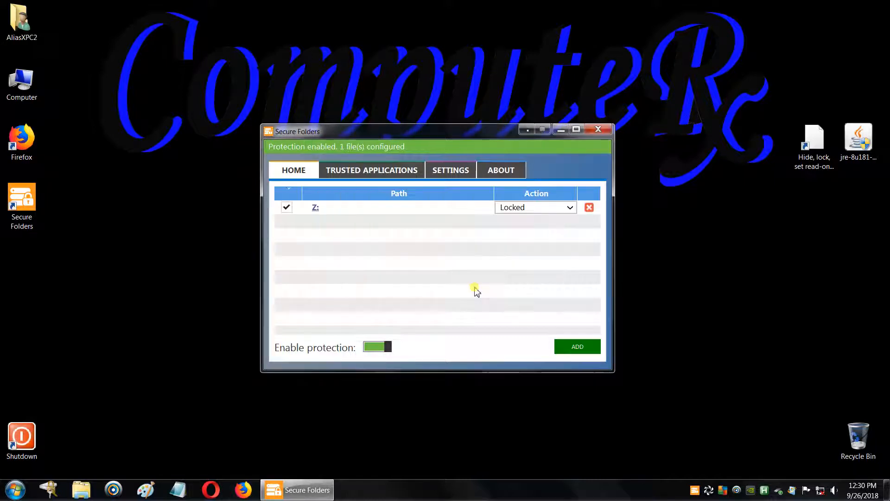
Step: Test the lock by trying to open the Backup USB Drive (Z:) in Windows Explorer, and close the window
left_click(82, 490)
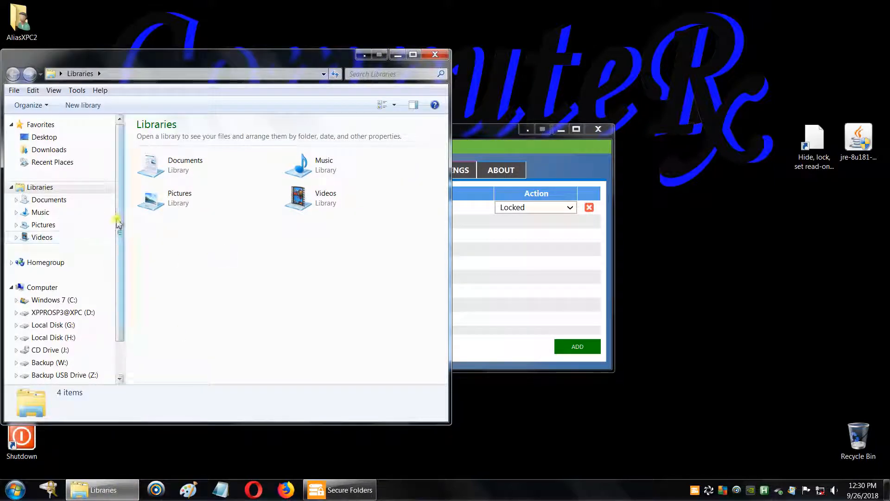
left_click_drag(119, 225, 125, 290)
left_click(66, 334)
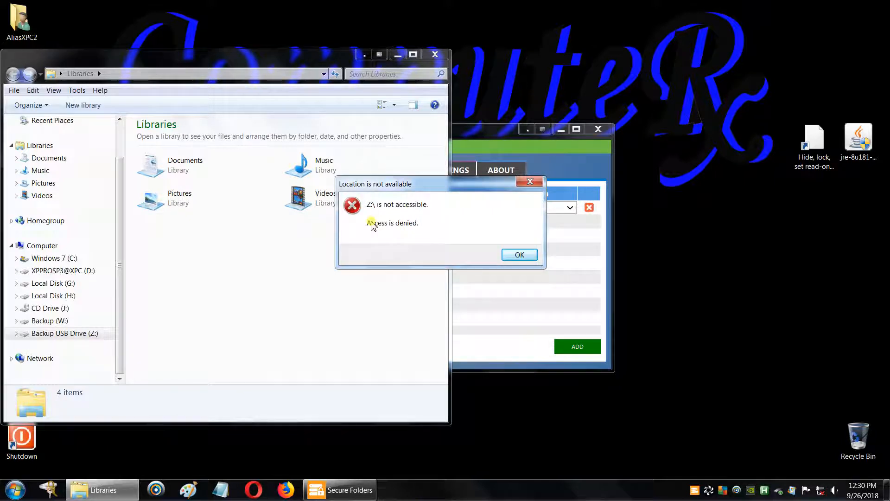
left_click(520, 255)
left_click(435, 54)
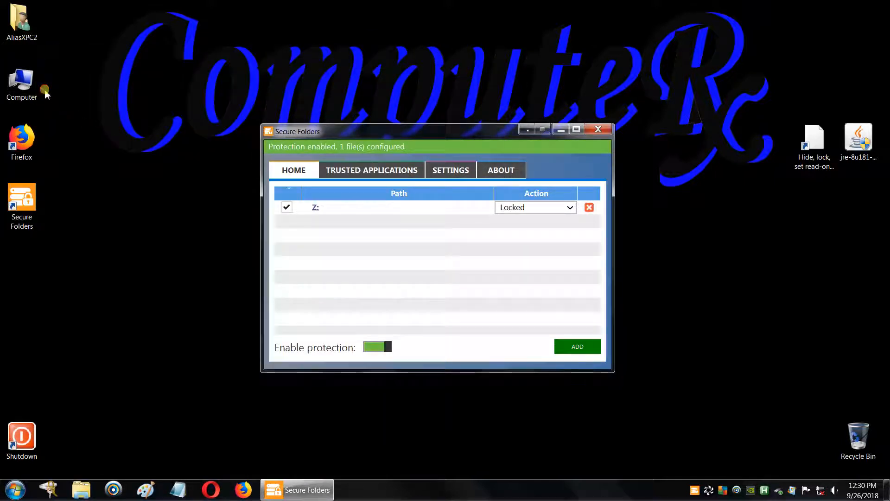
Step: Open Computer and inspect the properties of the Backup USB Drive (Z:), including its used and free space
double_click(28, 85)
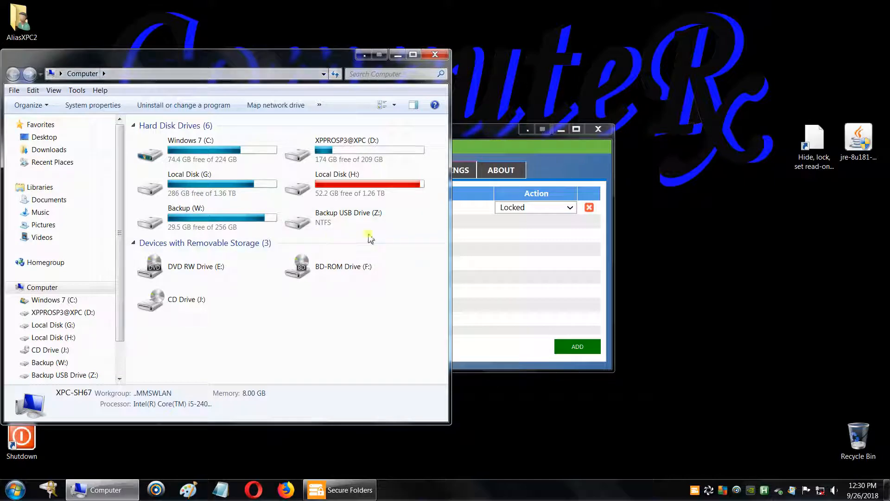
left_click(354, 218)
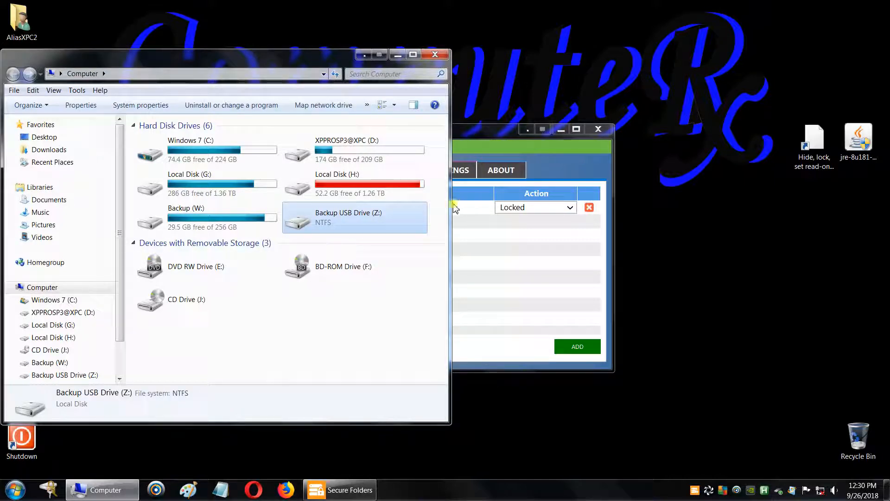
left_click_drag(450, 206, 488, 206)
right_click(324, 221)
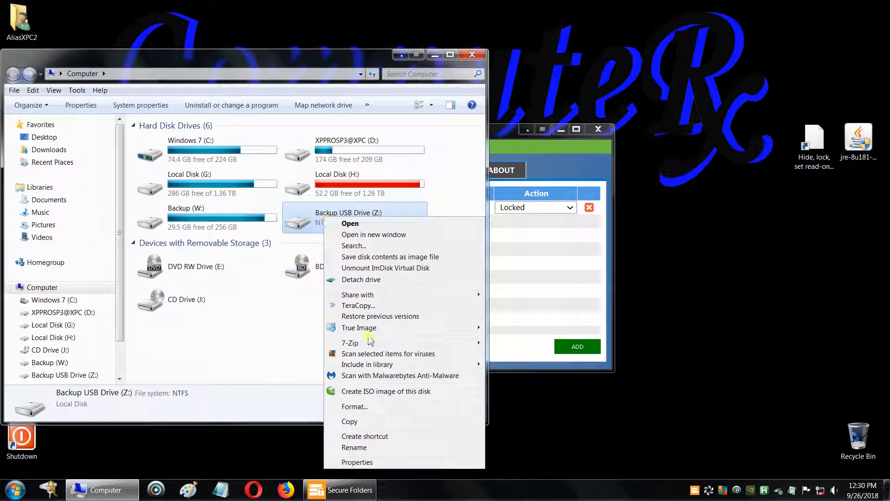
left_click(378, 460)
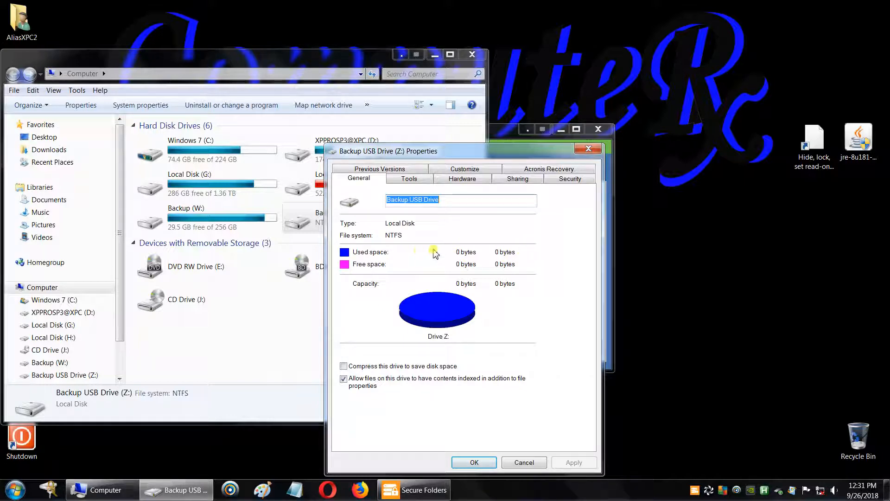
left_click(474, 462)
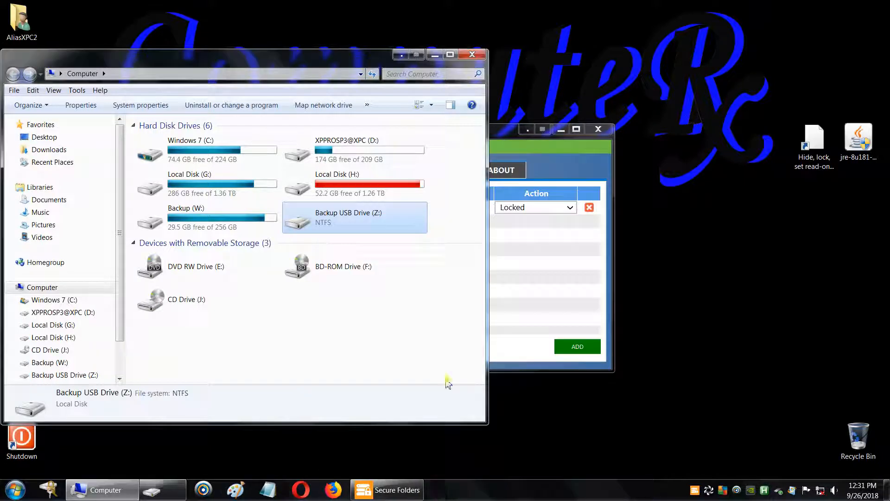
Step: Try to open the Backup USB Drive (Z:) from the Computer window, and close that window
double_click(344, 226)
left_click(520, 255)
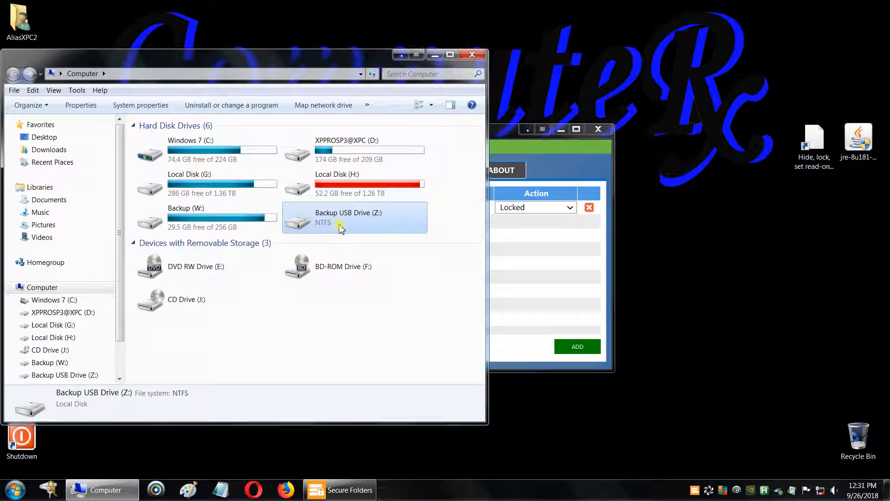
left_click(473, 56)
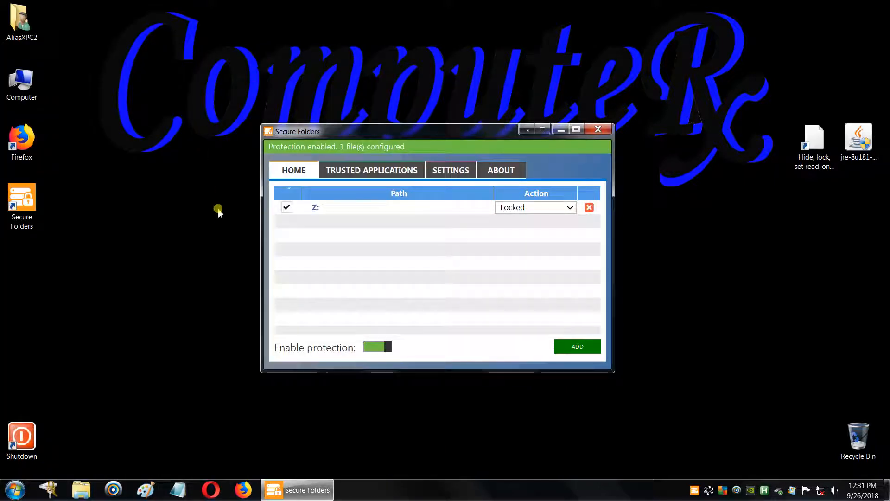
Step: Add the running process Cobian.exe (Cobian Backup 11 Gravity) as a trusted application
left_click(380, 172)
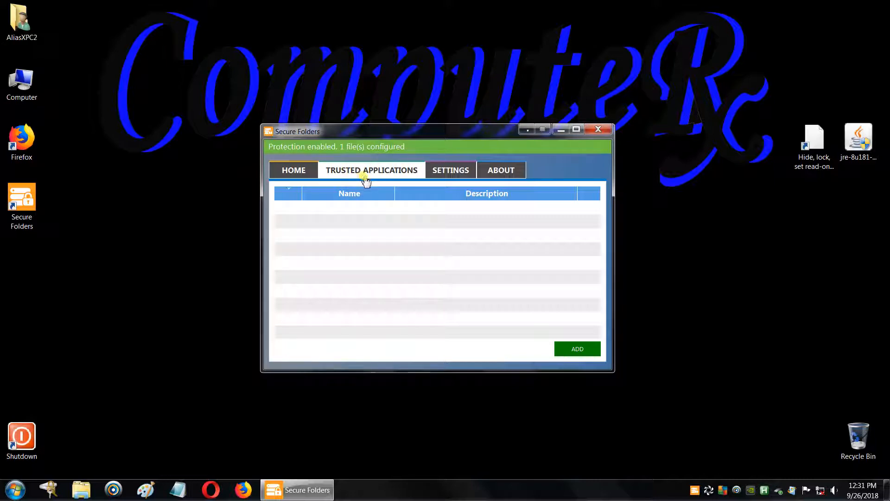
left_click(574, 349)
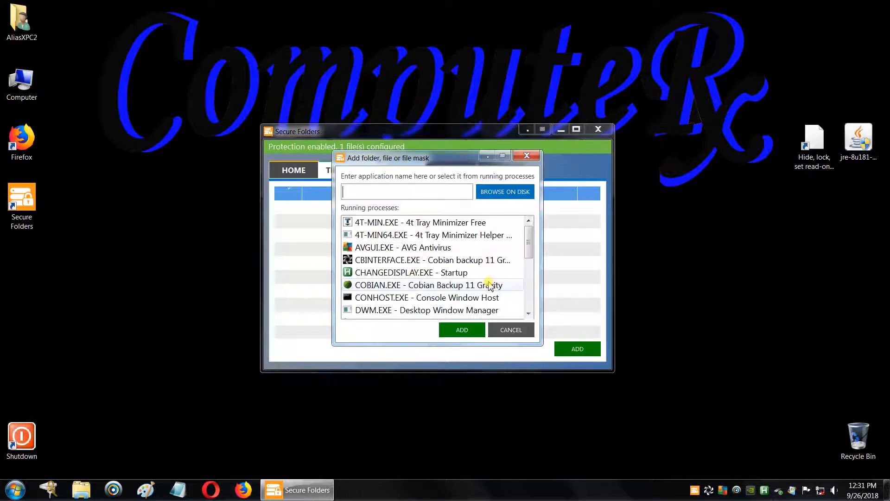
left_click(390, 286)
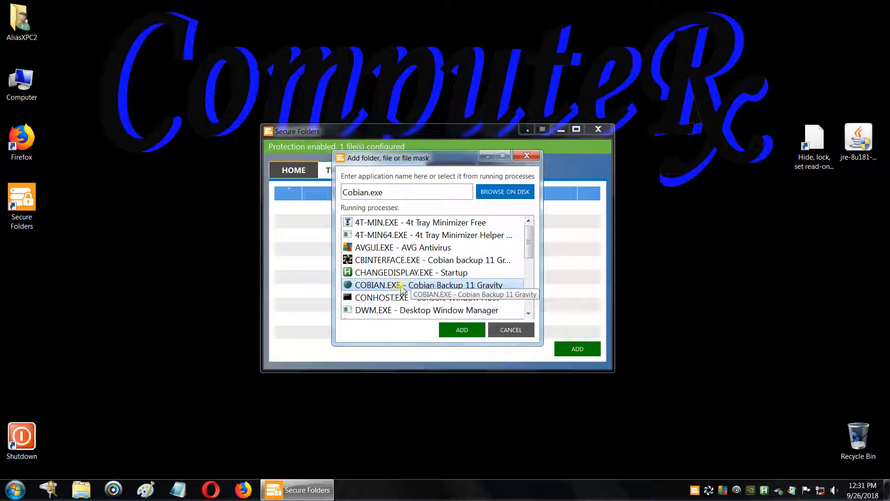
mouse_move(527, 235)
left_mouse_down()
mouse_move(529, 282)
mouse_move(527, 235)
left_mouse_up()
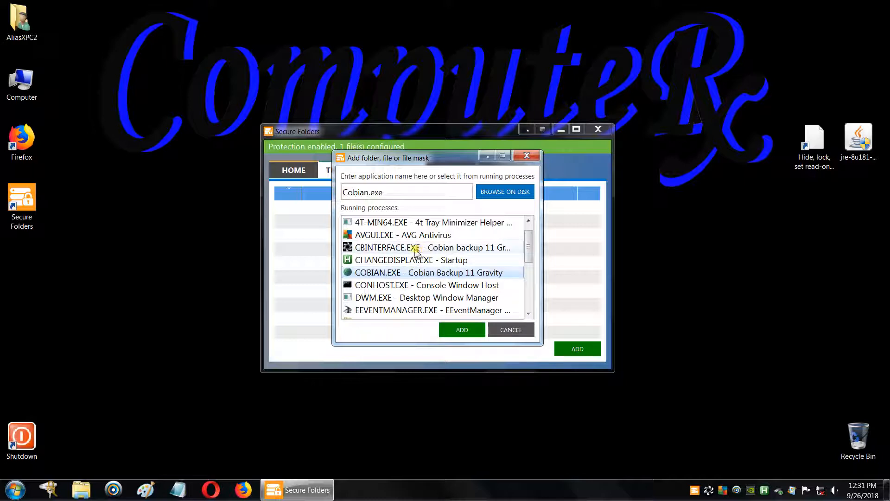
left_click(451, 249)
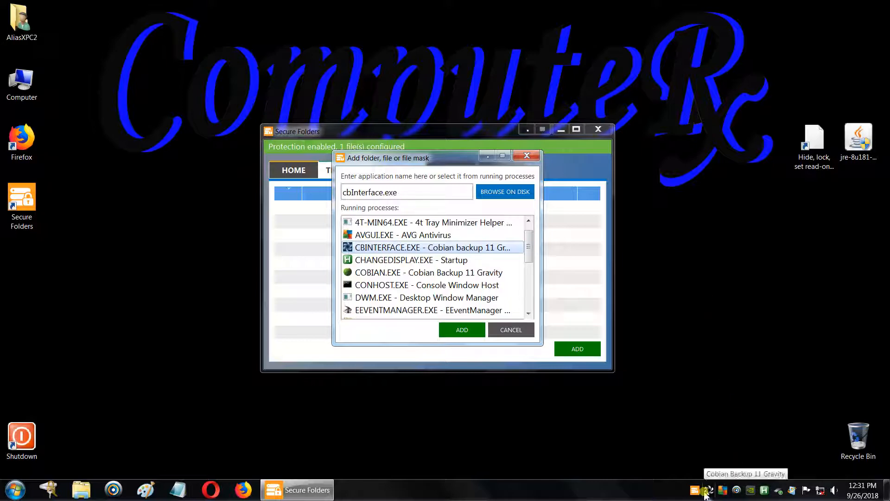
left_click(381, 275)
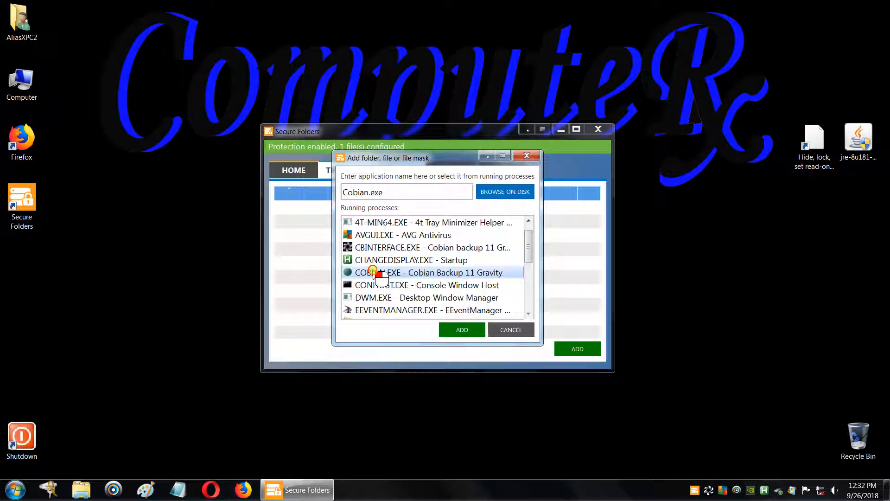
left_click(462, 331)
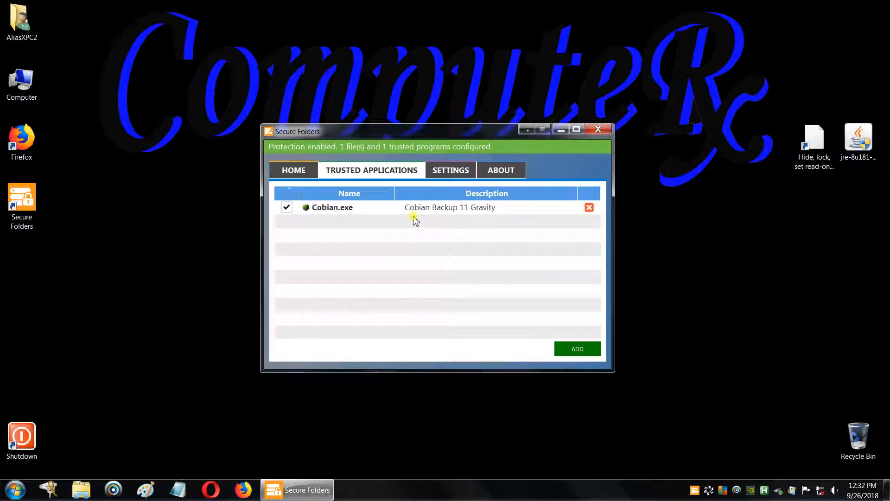
Step: Enable Autostart with system for Secure Folders and minimize its window
left_click(446, 171)
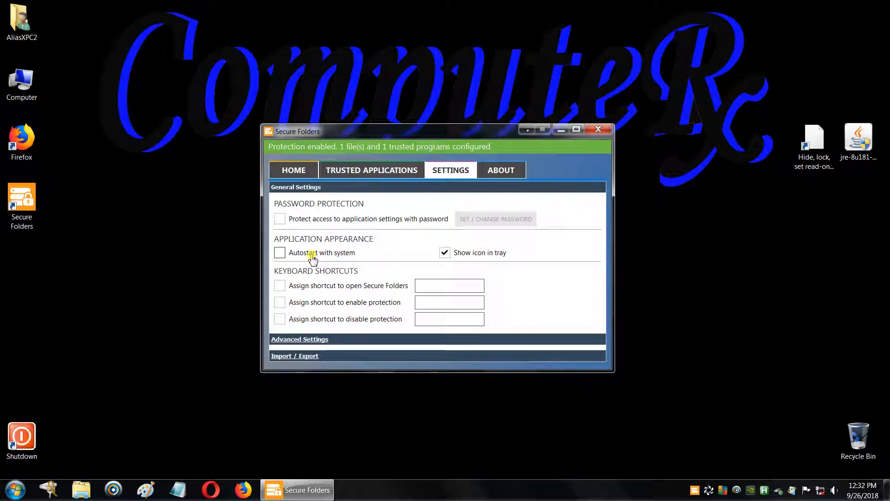
left_click(279, 254)
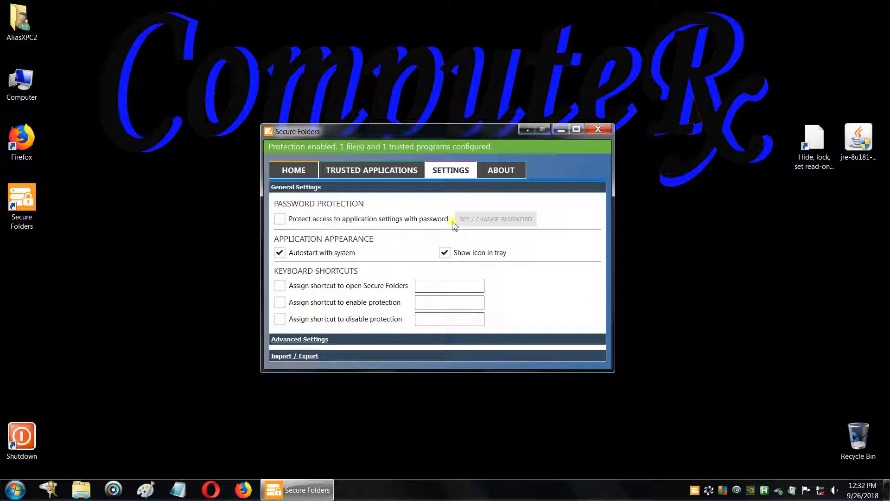
left_click(381, 175)
left_click(293, 170)
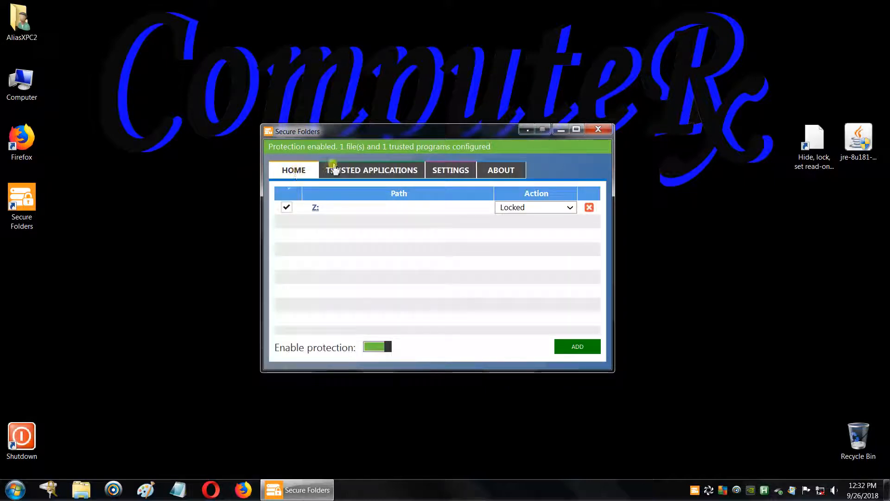
left_click(559, 130)
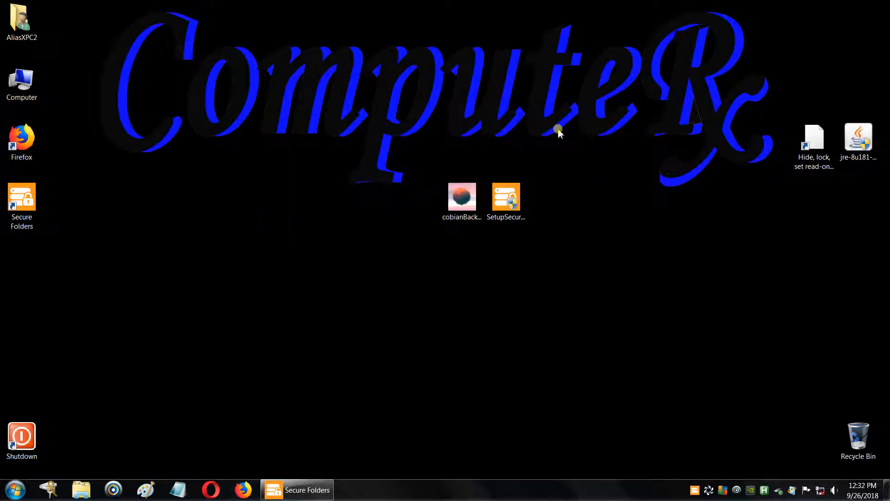
Step: Create a new folder named Test Backup on the desktop
right_click(91, 196)
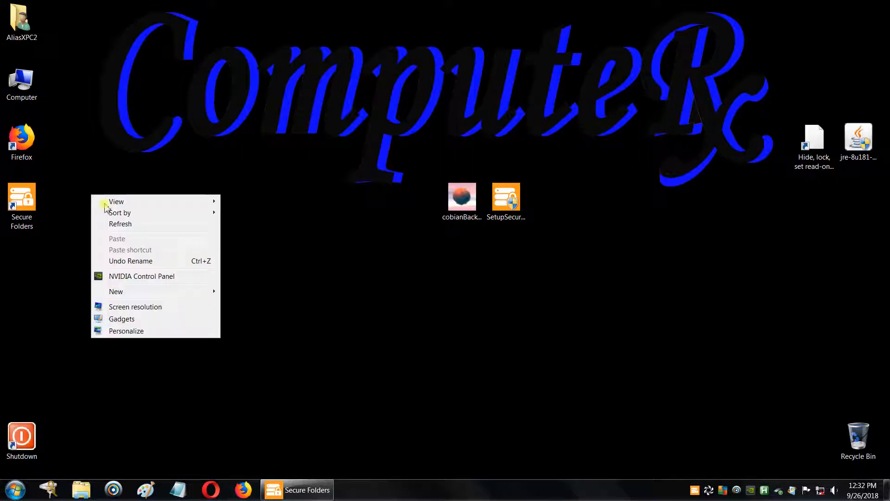
mouse_move(142, 297)
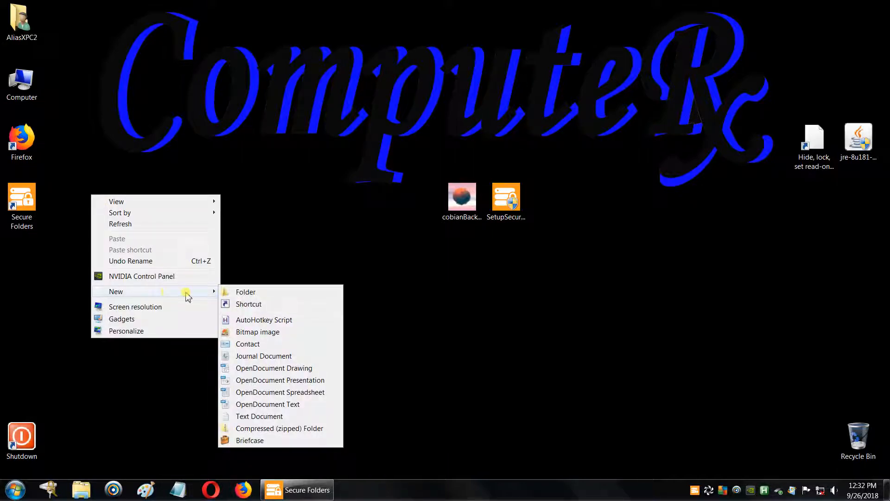
left_click(276, 292)
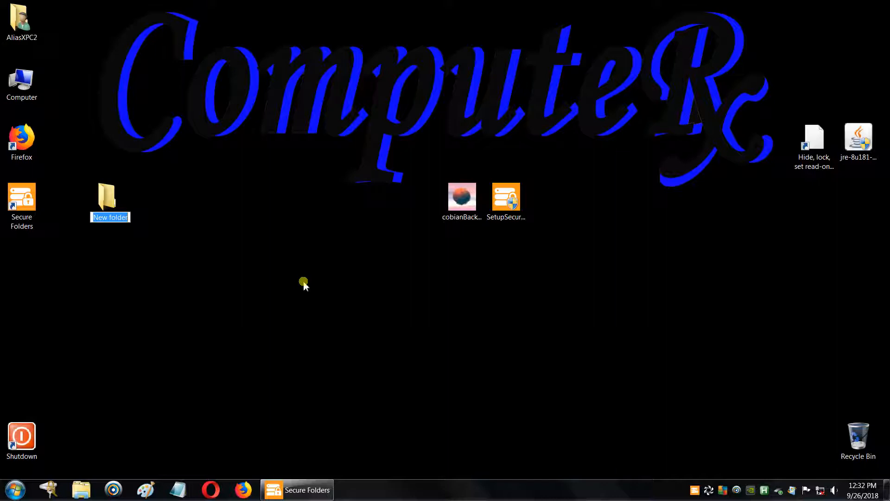
type("Test B")
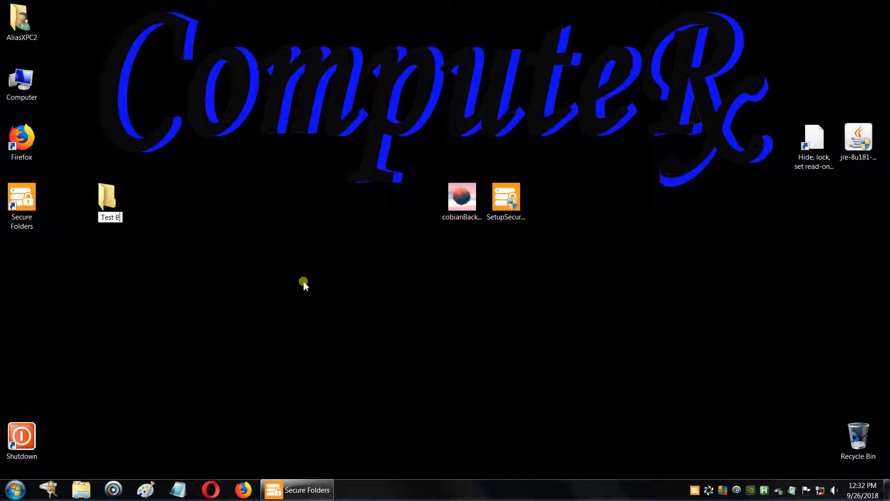
type("ackup")
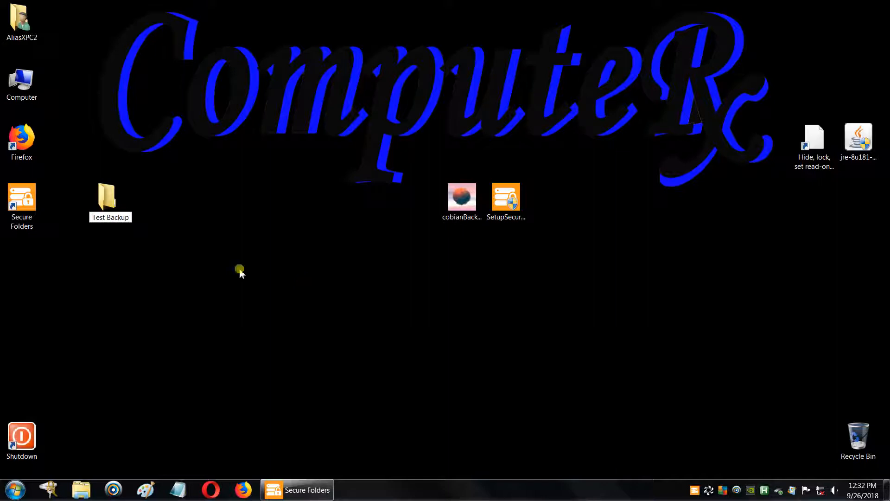
Step: Confirm the Test Backup folder name on the desktop, then view the drives in the Computer window and close it
key("Return")
left_click(304, 261)
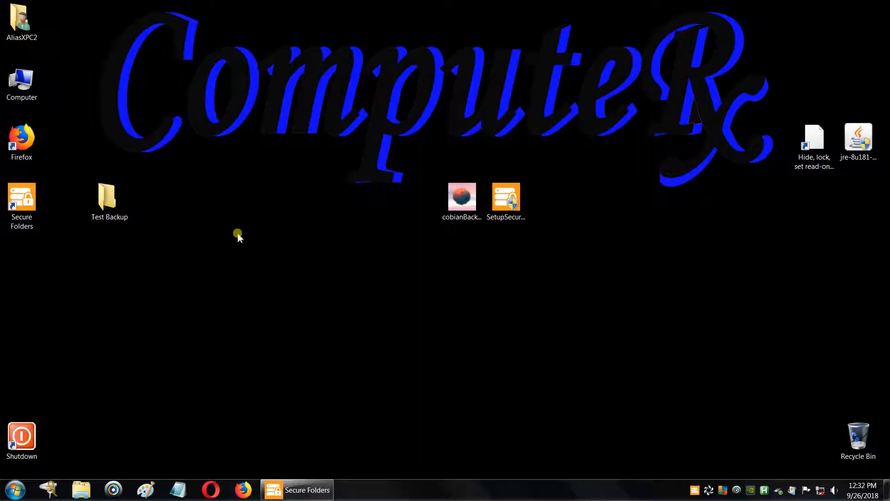
double_click(40, 101)
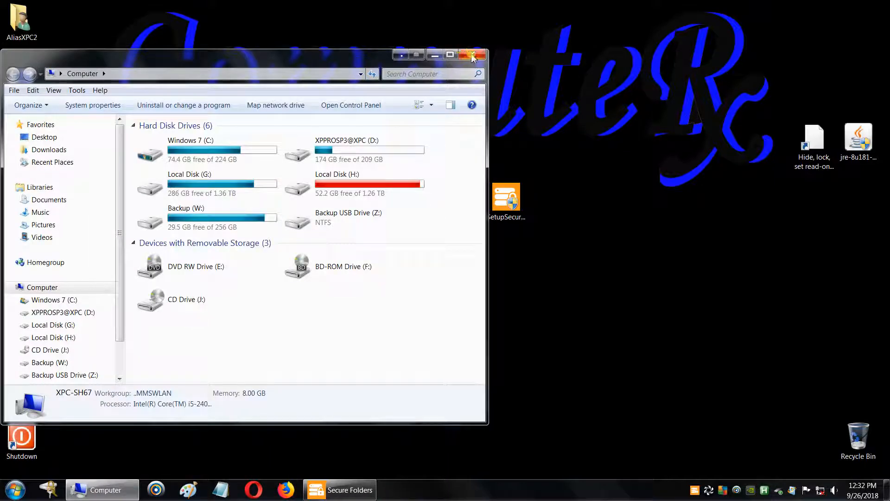
left_click(472, 54)
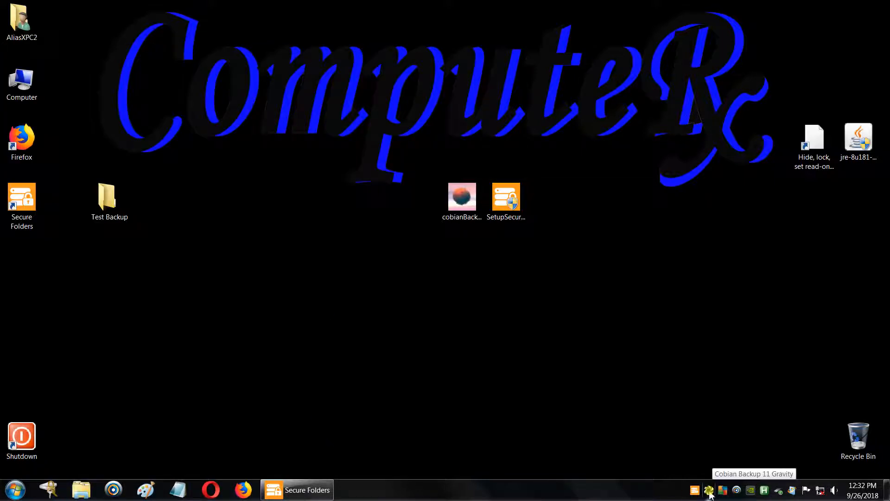
Step: Open Cobian Backup 11 Gravity from its running instance, review the latest log entries, and clear the log tab
double_click(709, 490)
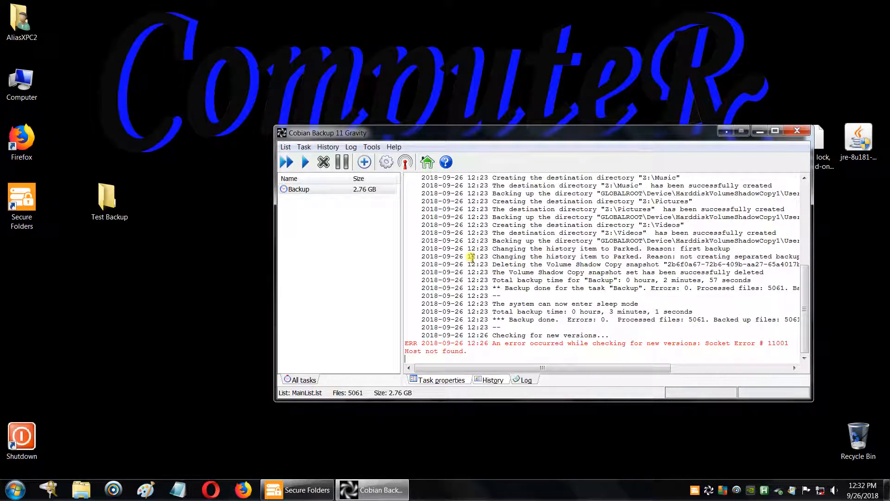
left_click_drag(505, 345, 563, 347)
left_click(576, 350)
mouse_move(820, 496)
left_click(350, 146)
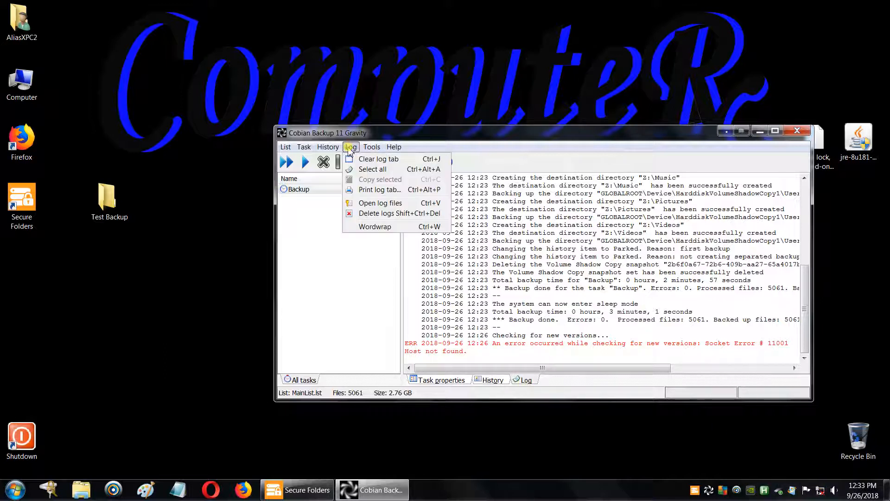
left_click(379, 160)
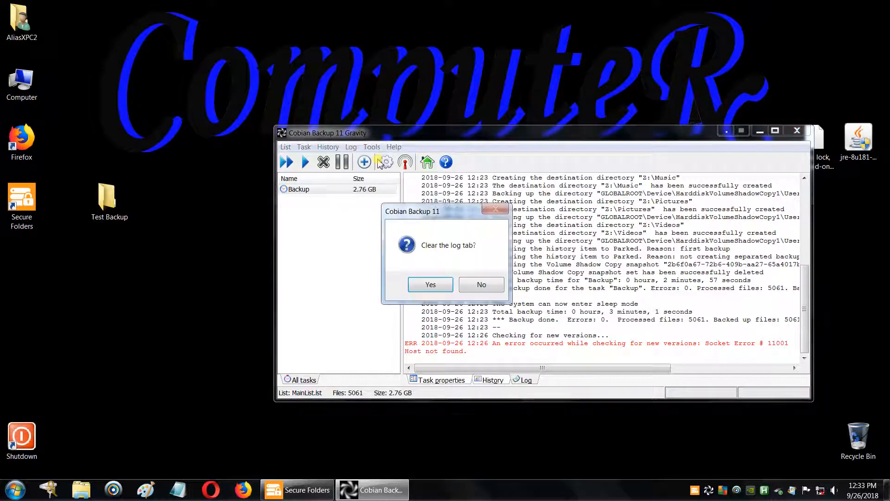
left_click(431, 285)
Step: Run all backup tasks in Cobian Backup, without shutting down the computer when done
left_click_drag(473, 133, 416, 146)
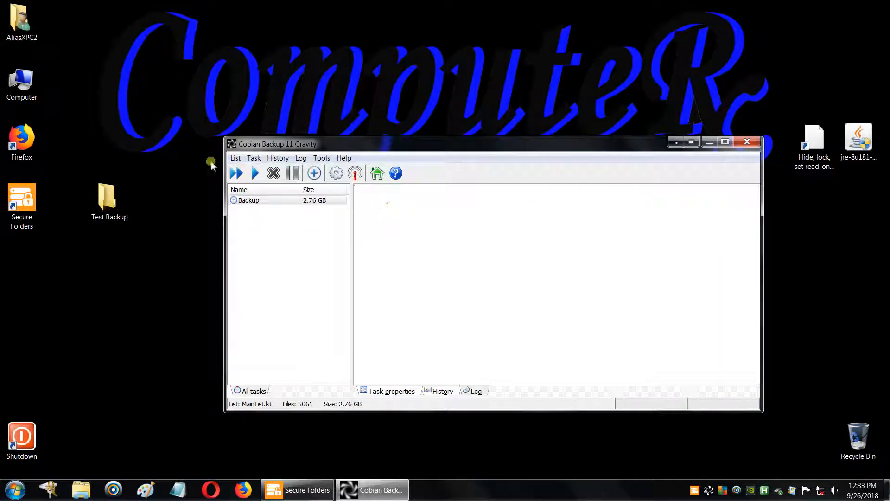
left_click(253, 158)
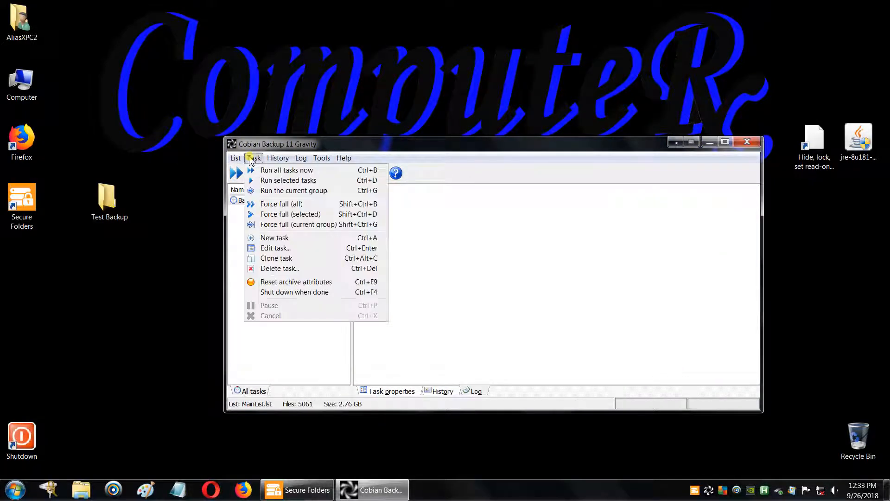
left_click(274, 171)
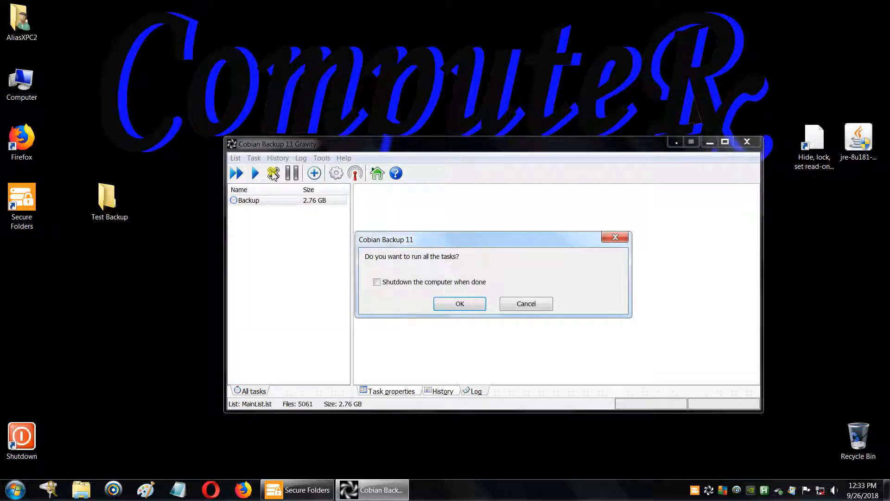
left_click(460, 305)
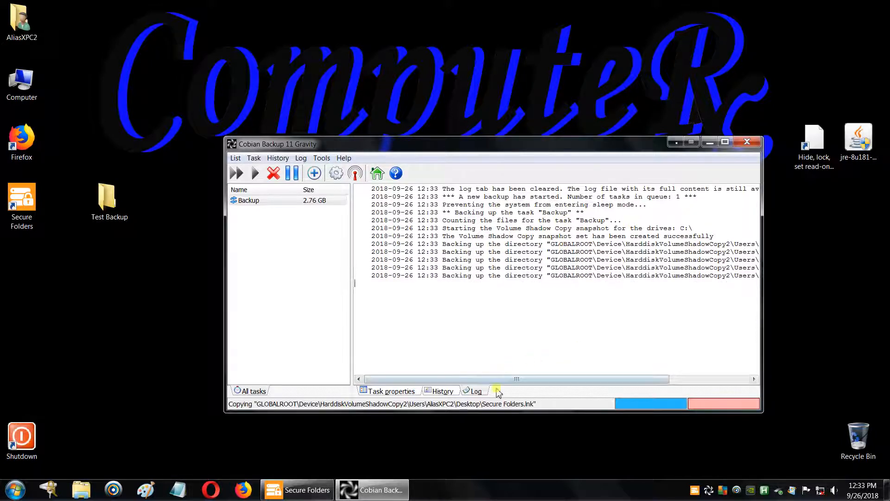
Step: Review the backup log's final entry for completion and errors, and close the Cobian Backup window
left_click_drag(498, 379, 636, 373)
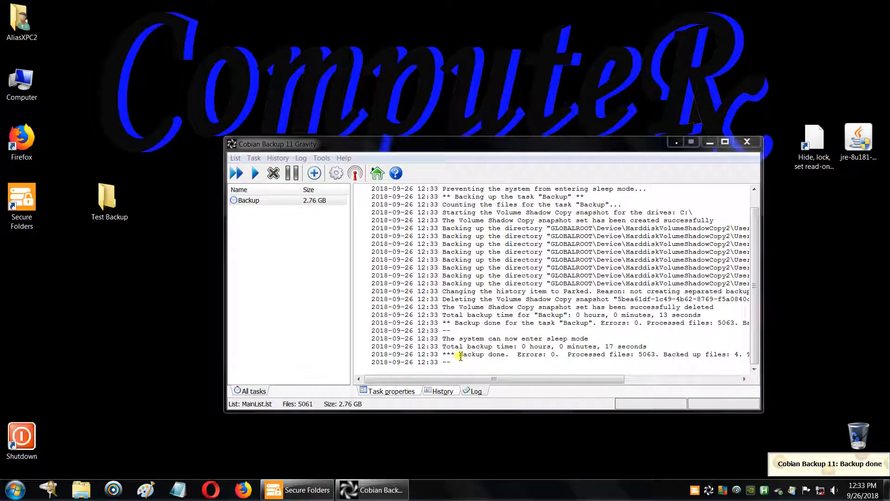
left_click_drag(560, 354, 459, 355)
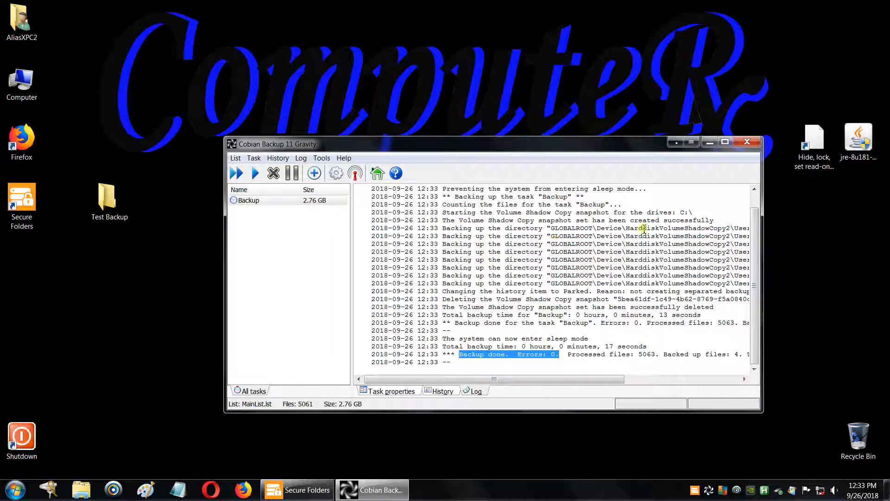
left_click(747, 141)
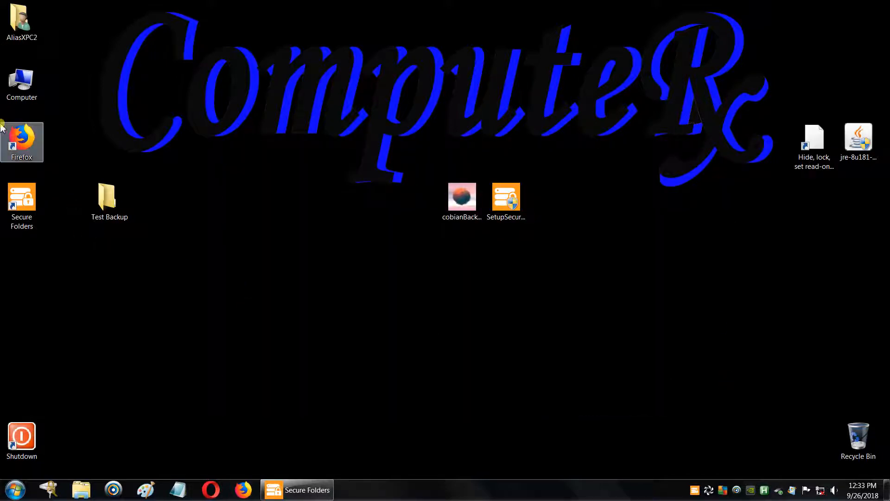
Step: Try to open the Backup USB Drive (Z:) from the Computer window and dismiss any resulting message
left_click(23, 87)
left_click(24, 89)
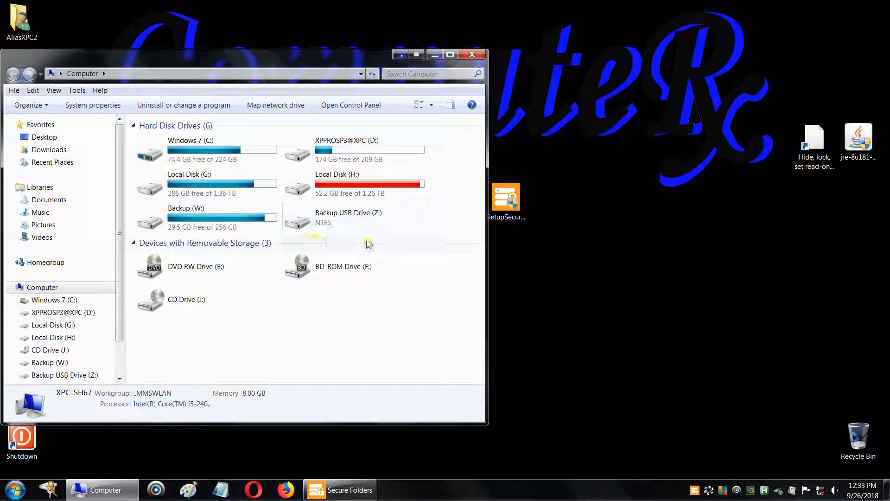
double_click(343, 223)
left_click(513, 257)
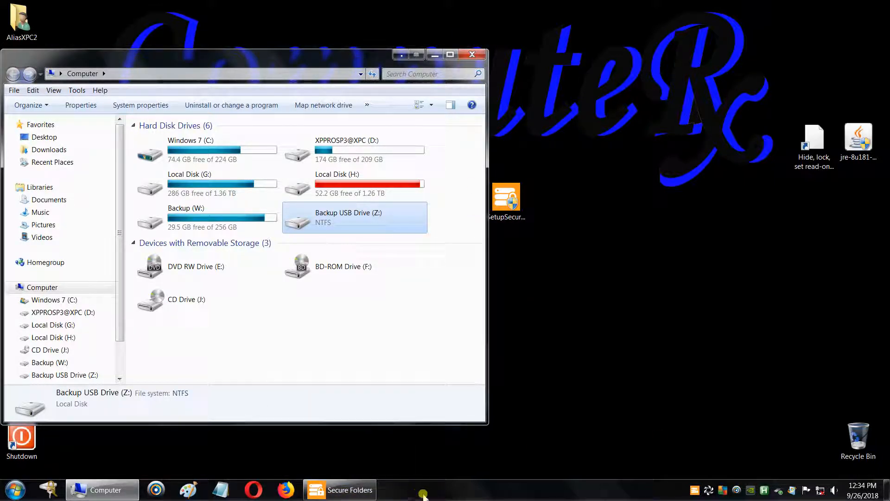
Step: Turn off protection in Secure Folders and close its window
left_click(335, 432)
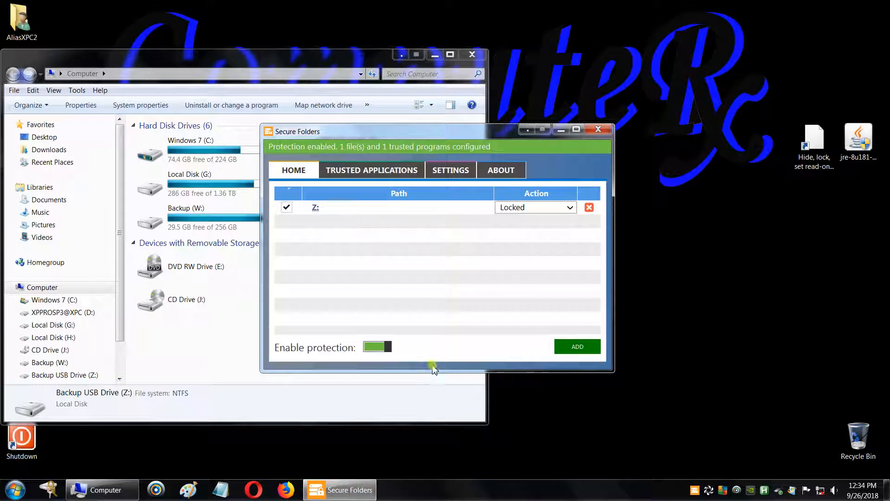
left_click(385, 351)
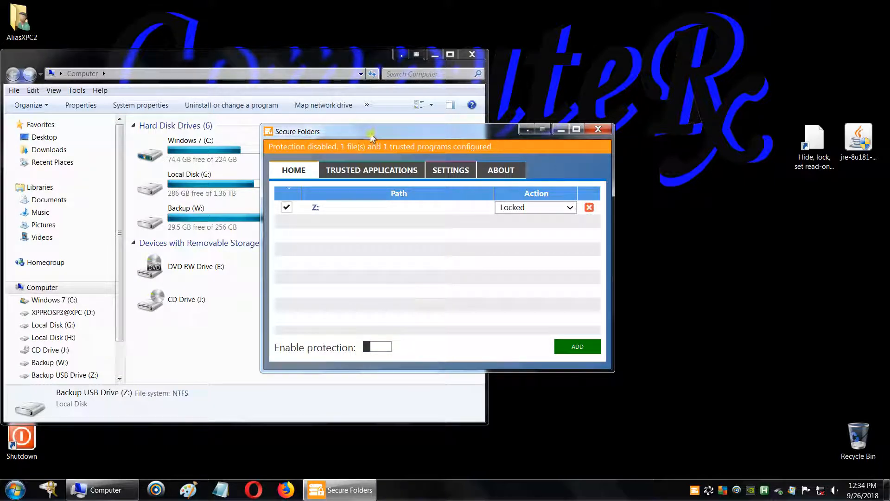
left_click(560, 131)
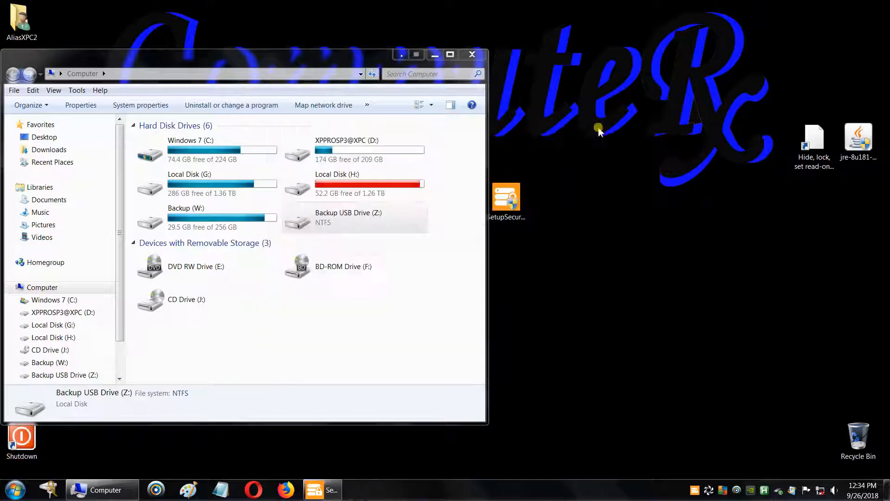
Step: Refresh the drive list in the Computer window and open the Backup USB Drive (Z:)
right_click(283, 326)
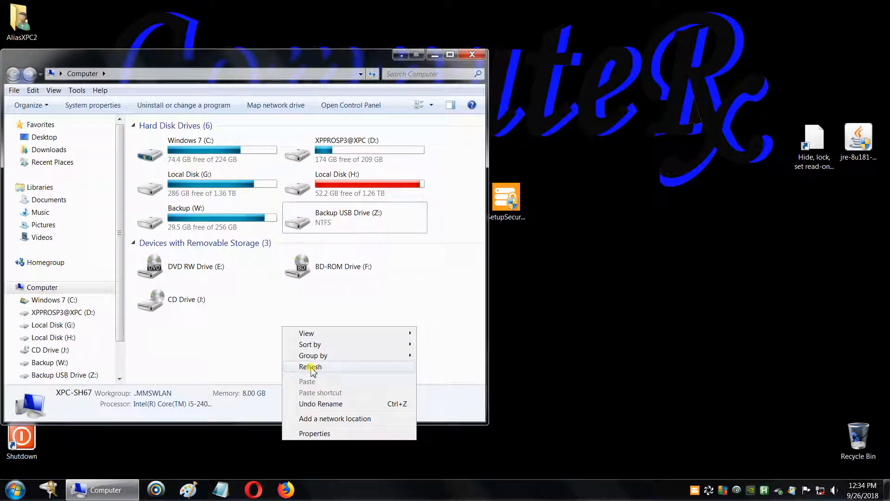
left_click(313, 371)
right_click(233, 332)
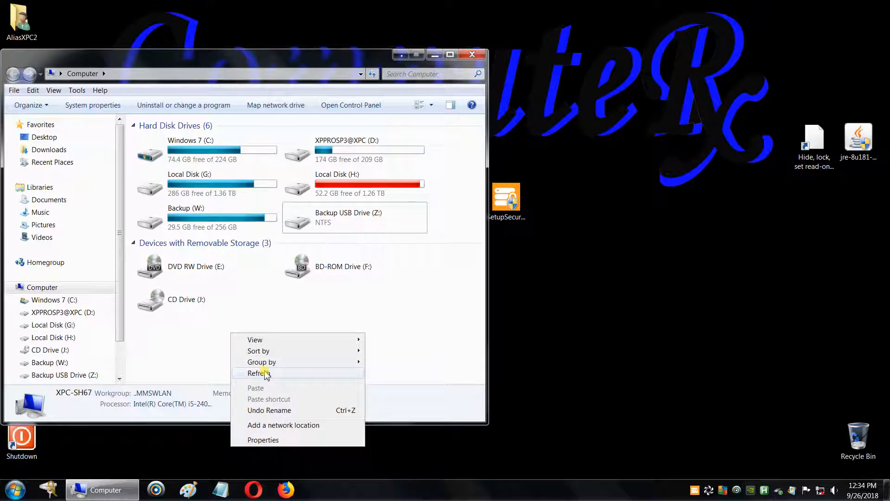
left_click(240, 371)
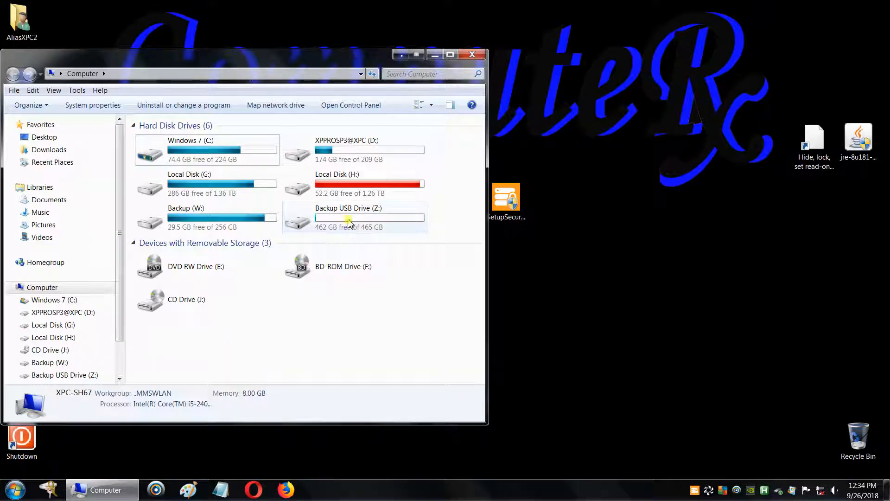
mouse_move(338, 219)
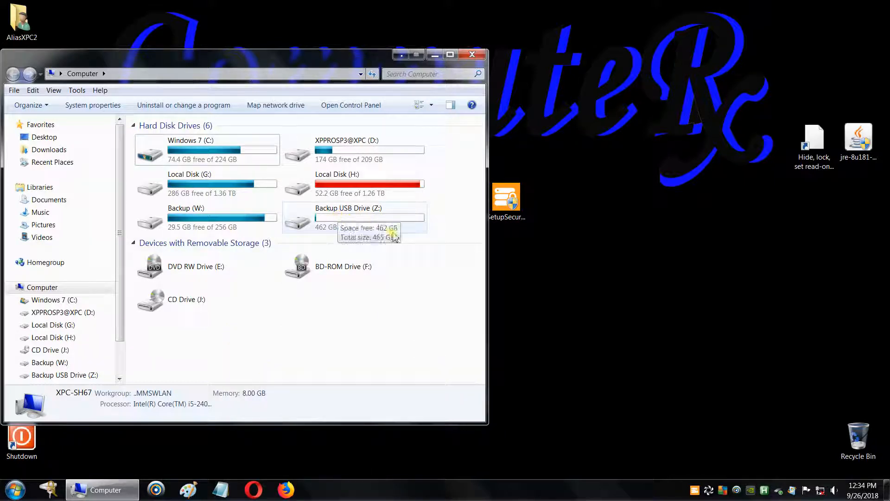
double_click(334, 219)
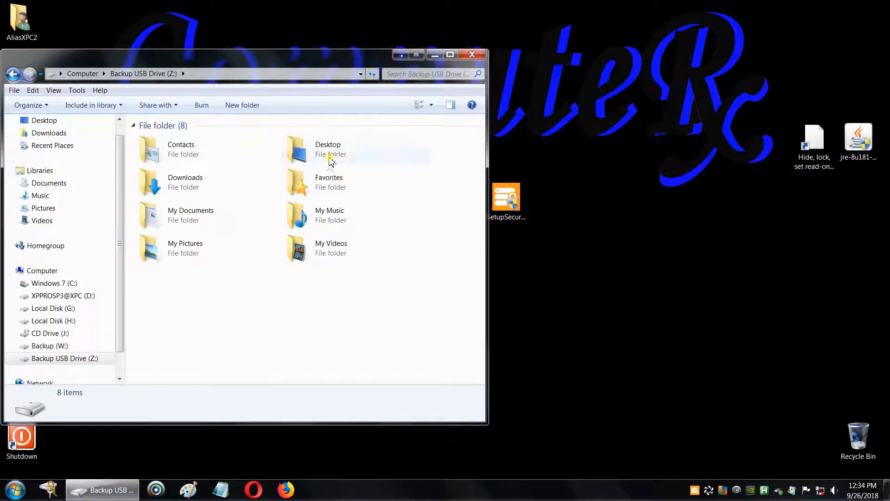
Step: Open the Desktop folder on the backup drive and check for the Test Backup folder
left_click_drag(330, 58, 483, 86)
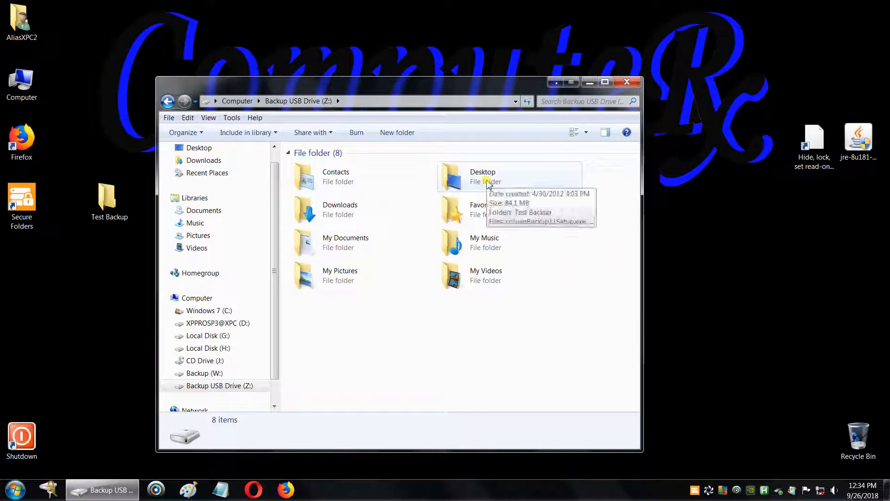
left_click(491, 184)
double_click(493, 185)
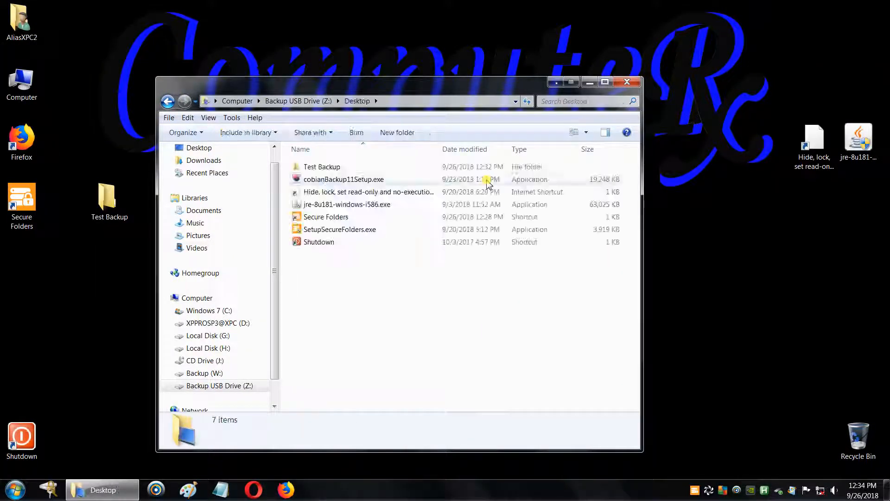
left_click(331, 168)
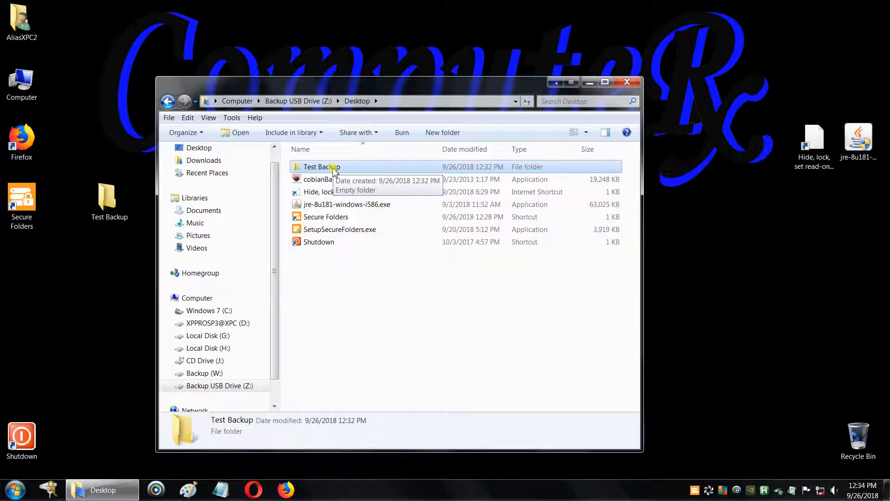
left_click(363, 279)
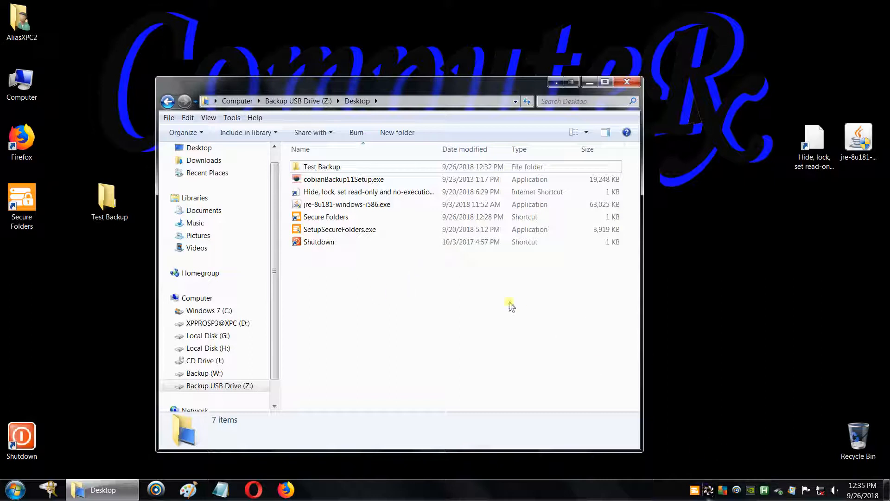
Step: Open another Computer window, select the Backup USB Drive (Z:) to view its details, and close both Explorer windows
double_click(27, 93)
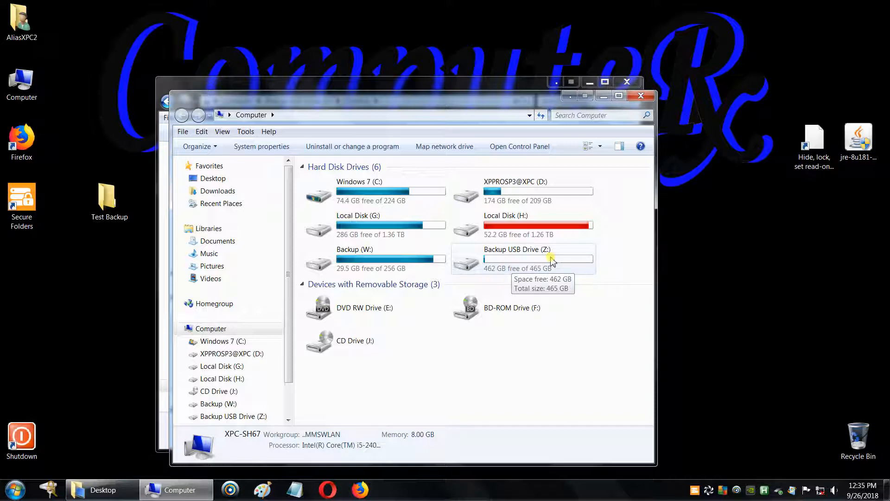
left_click(525, 264)
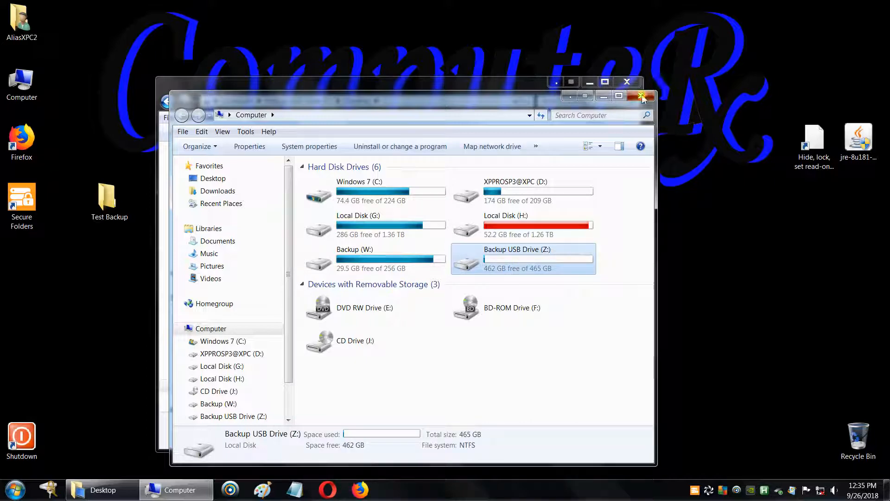
left_click(643, 96)
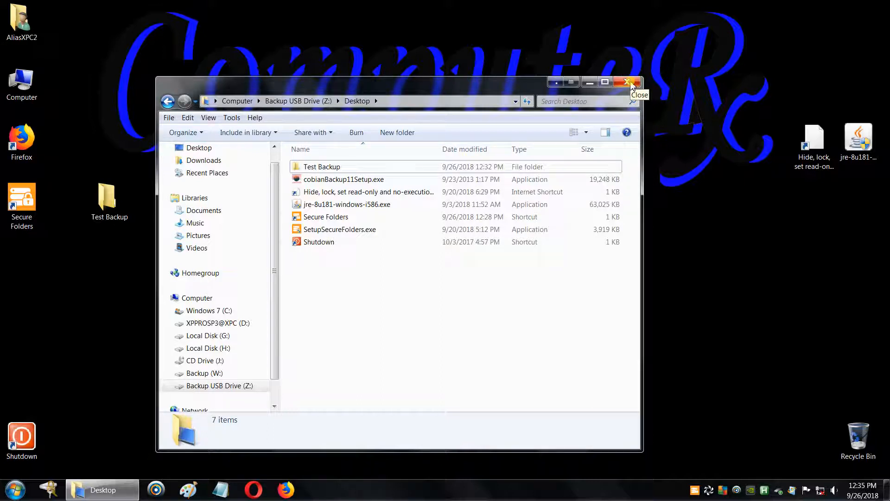
left_click(630, 83)
left_click(671, 313)
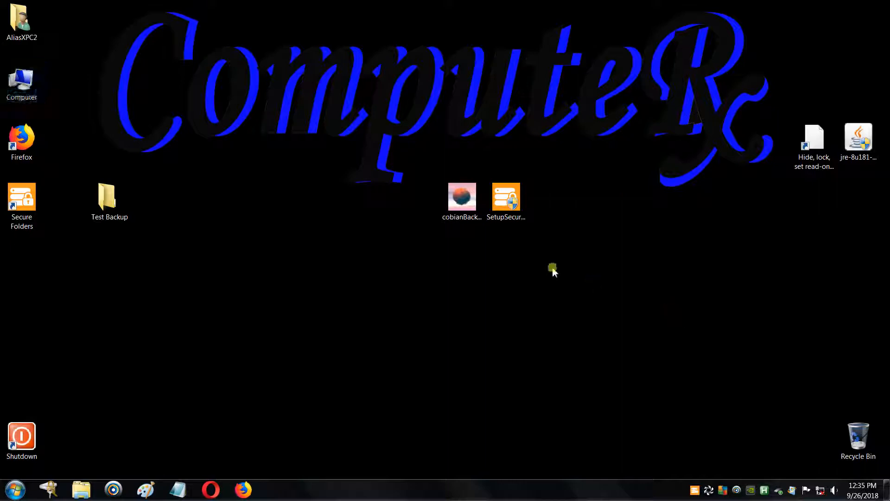